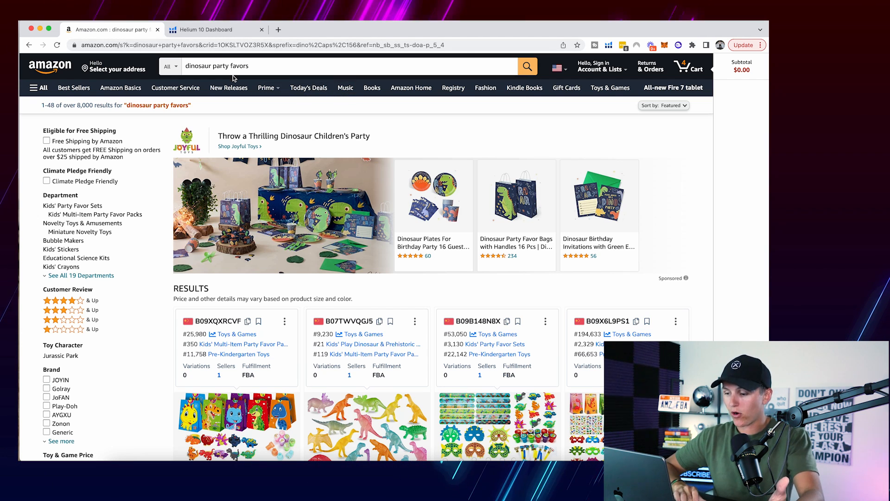
Run Helium 10 Xray product research on the "dinosaur party favors" search results
{"action": "scroll", "coordinate": [233, 78], "scroll_direction": "down", "scroll_amount": 10}
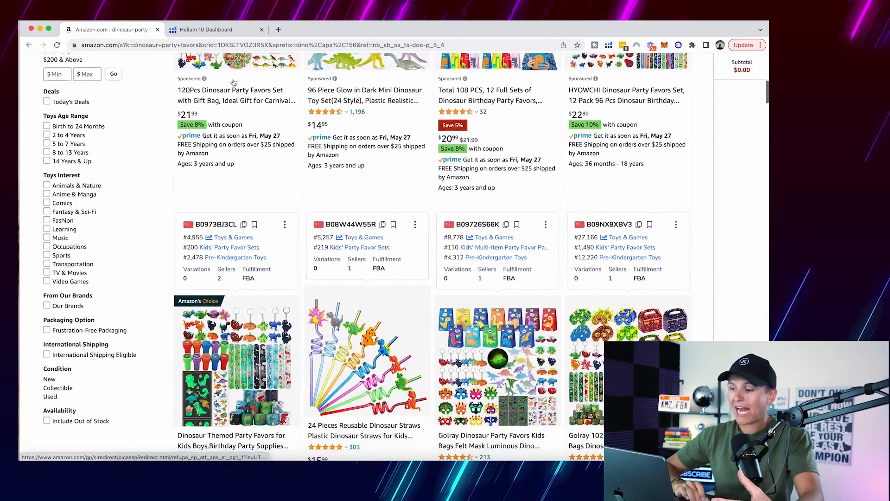
{"action": "scroll", "coordinate": [233, 82], "scroll_direction": "down", "scroll_amount": 1}
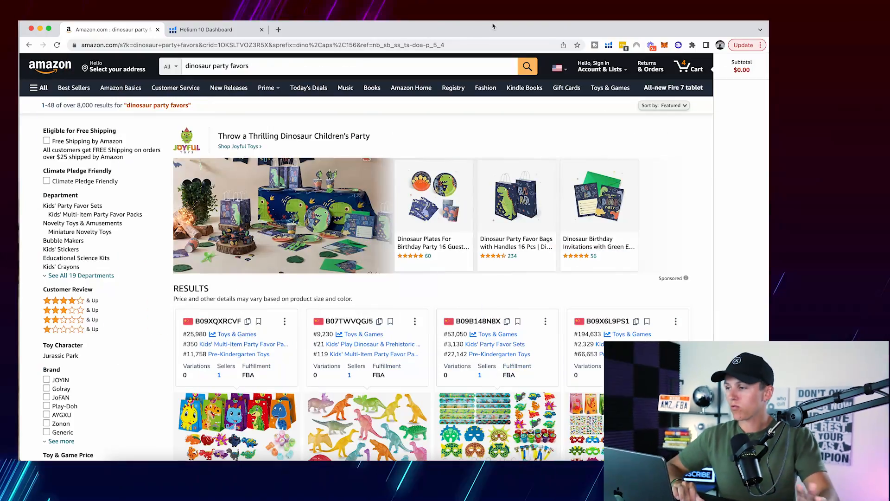
{"action": "left_click", "coordinate": [609, 45]}
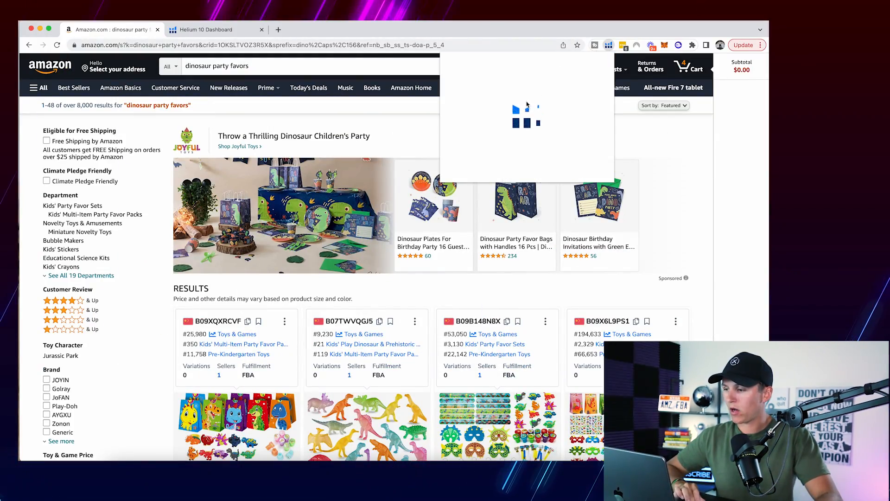
{"action": "left_click", "coordinate": [513, 129]}
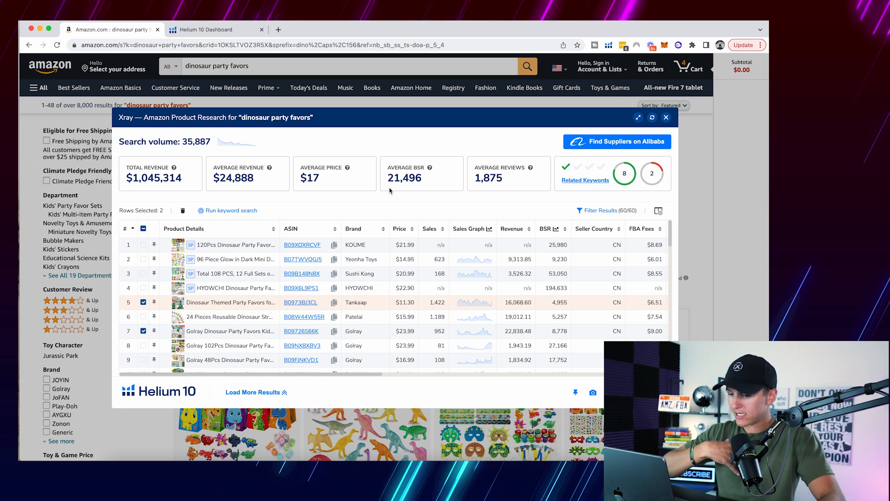
Run a keyword search on the two checked products, the Tankaap and Golray dinosaur party favor listings
{"action": "mouse_move", "coordinate": [304, 304]}
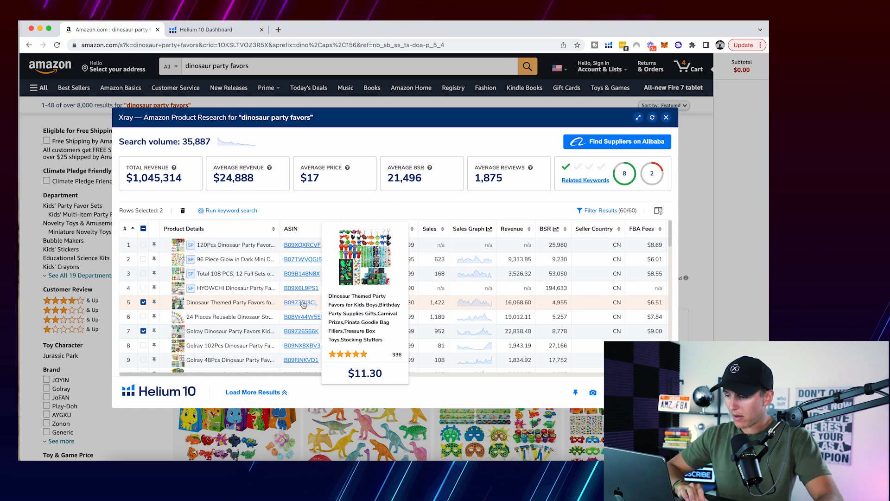
{"action": "left_click_drag", "start_coordinate": [533, 304], "coordinate": [504, 303]}
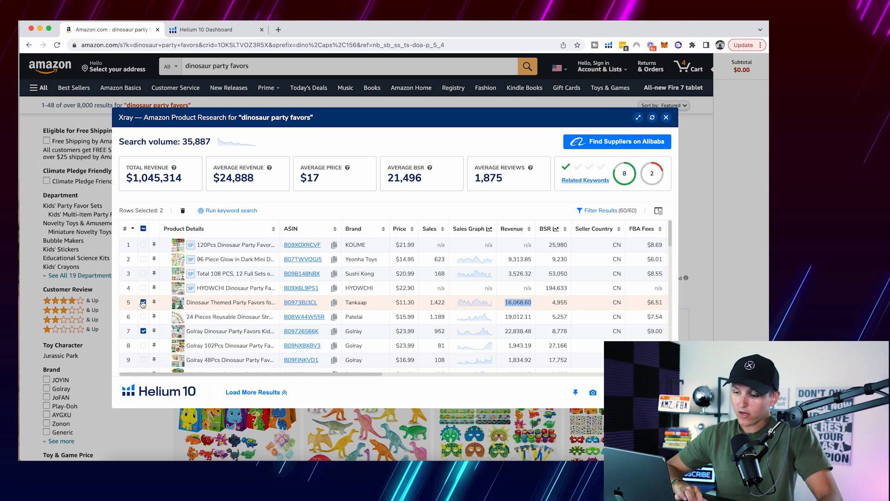
{"action": "left_click", "coordinate": [231, 211]}
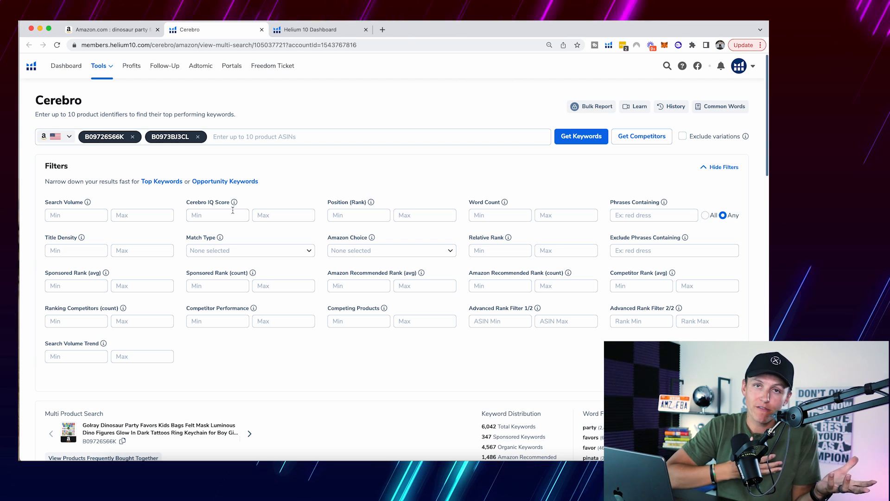
Filter the Cerebro keywords to a Position (Rank) from 1 to 20
{"action": "scroll", "coordinate": [233, 210], "scroll_direction": "down", "scroll_amount": 5}
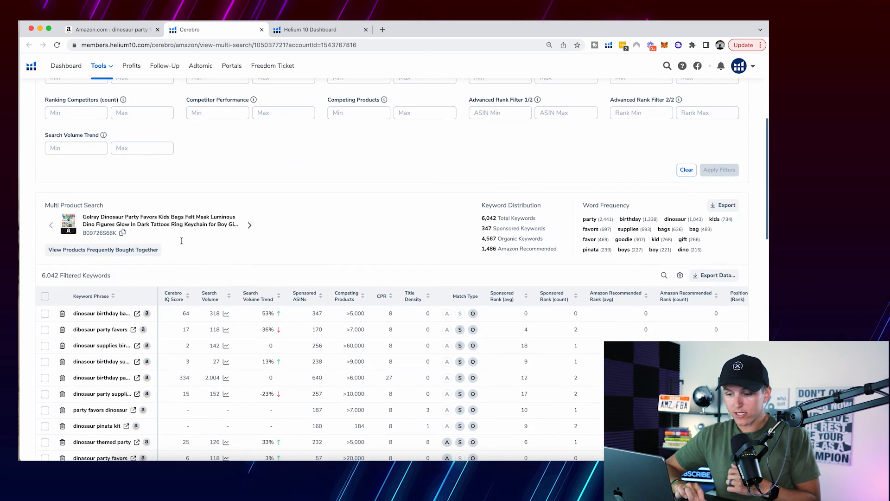
{"action": "left_click_drag", "start_coordinate": [42, 274], "coordinate": [113, 277]}
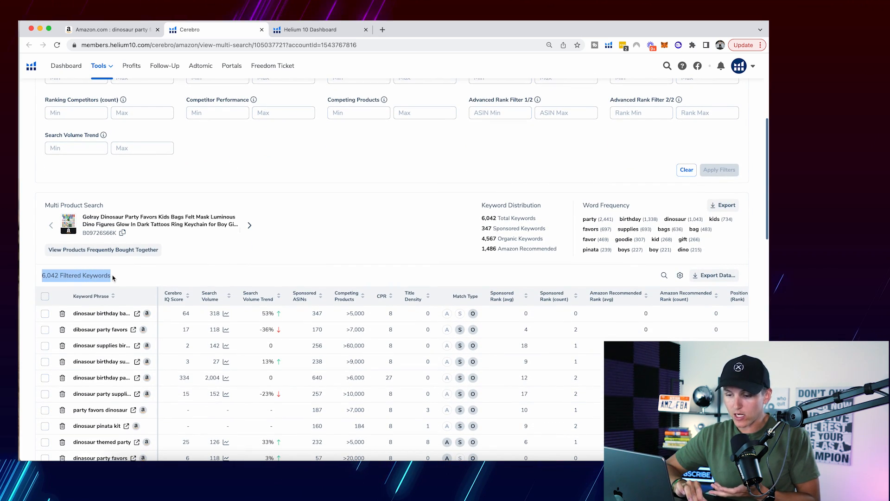
{"action": "scroll", "coordinate": [113, 277], "scroll_direction": "up", "scroll_amount": 4}
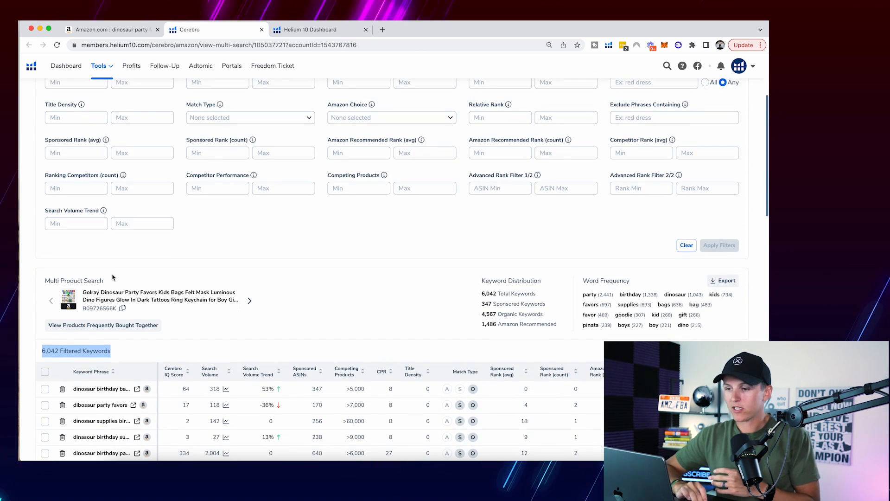
{"action": "scroll", "coordinate": [183, 191], "scroll_direction": "up", "scroll_amount": 1}
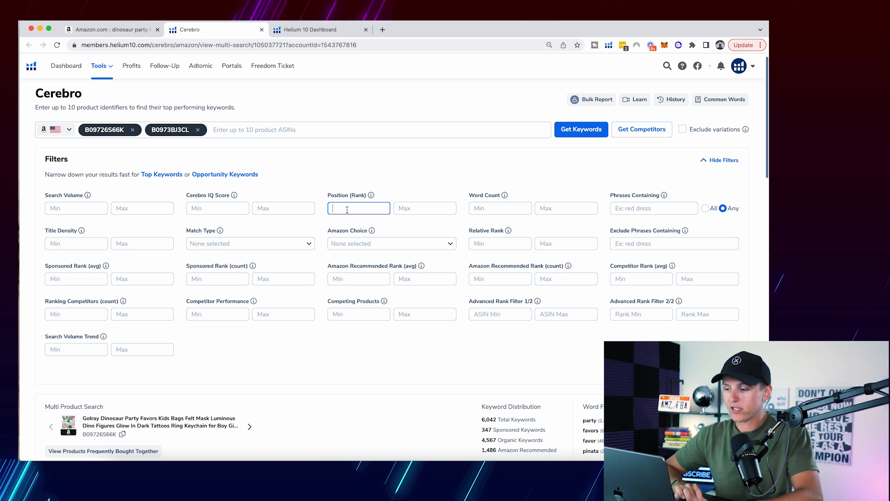
{"action": "type", "text": "1"}
{"action": "left_click", "coordinate": [417, 207]}
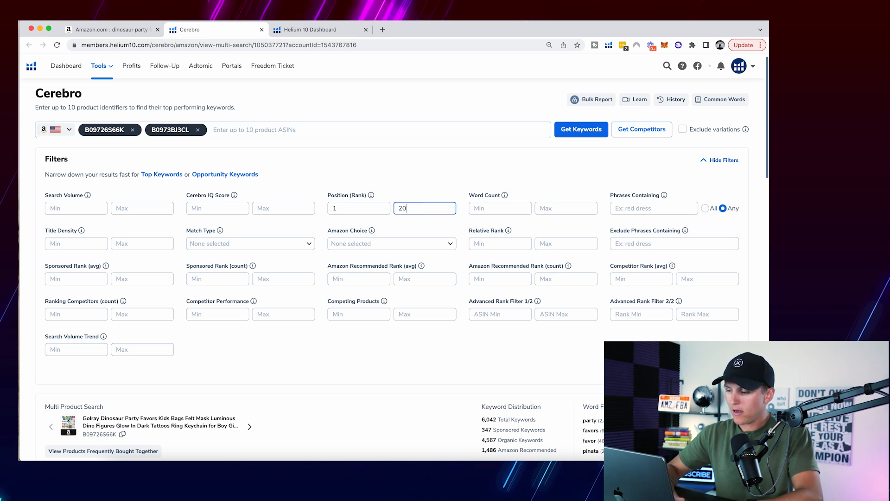
{"action": "type", "text": "20"}
{"action": "key", "text": "Return"}
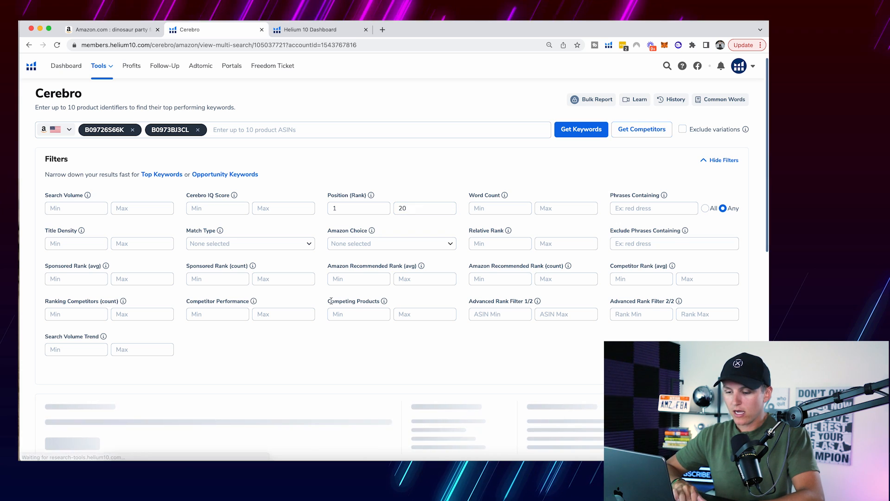
Sort the filtered keywords by search volume, highest first
{"action": "scroll", "coordinate": [331, 304], "scroll_direction": "down", "scroll_amount": 5}
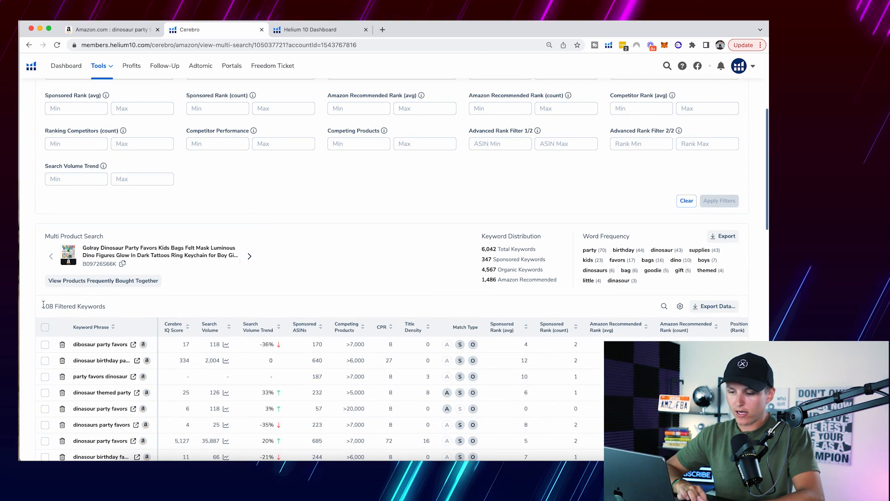
{"action": "left_click_drag", "start_coordinate": [43, 307], "coordinate": [149, 307]}
{"action": "scroll", "coordinate": [207, 305], "scroll_direction": "down", "scroll_amount": 2}
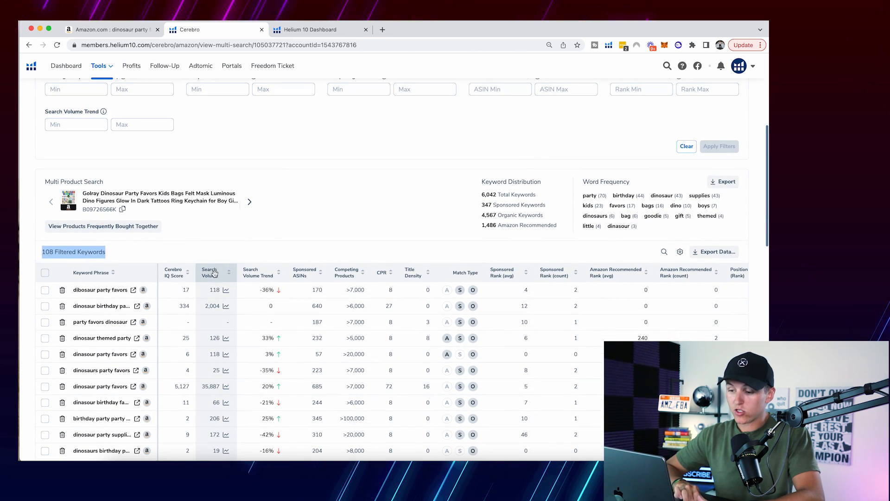
{"action": "left_click", "coordinate": [215, 271]}
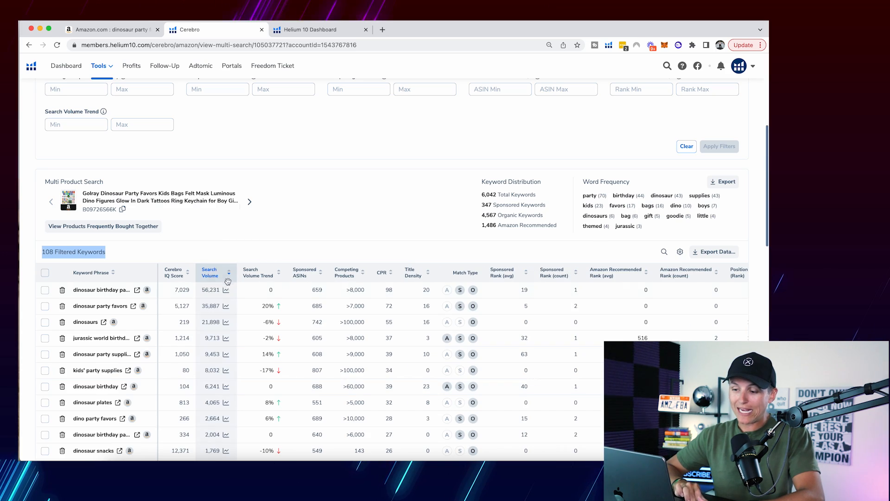
Select the ten keywords with the highest search volume, including dinosaurs, kids' party supplies, dinosaur birthday, dinosaur plates and dino party favors
{"action": "scroll", "coordinate": [218, 273], "scroll_direction": "down", "scroll_amount": 2}
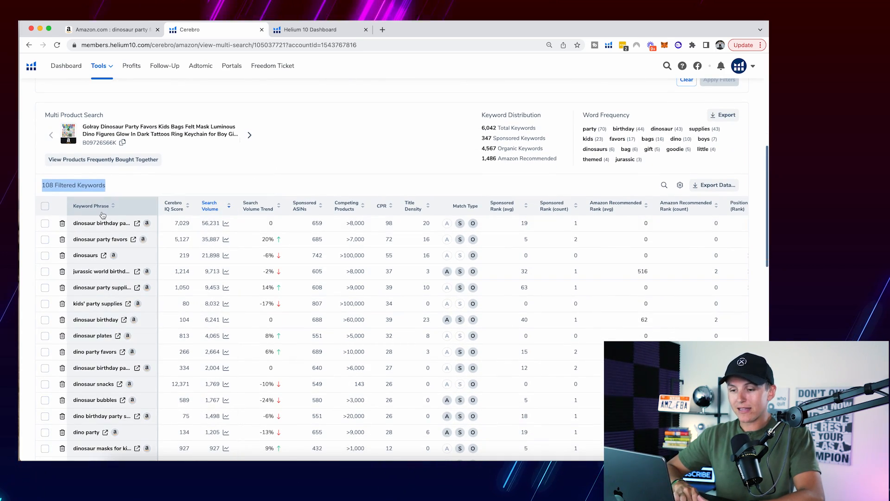
{"action": "scroll", "coordinate": [102, 214], "scroll_direction": "down", "scroll_amount": 5}
{"action": "scroll", "coordinate": [103, 215], "scroll_direction": "down", "scroll_amount": 6}
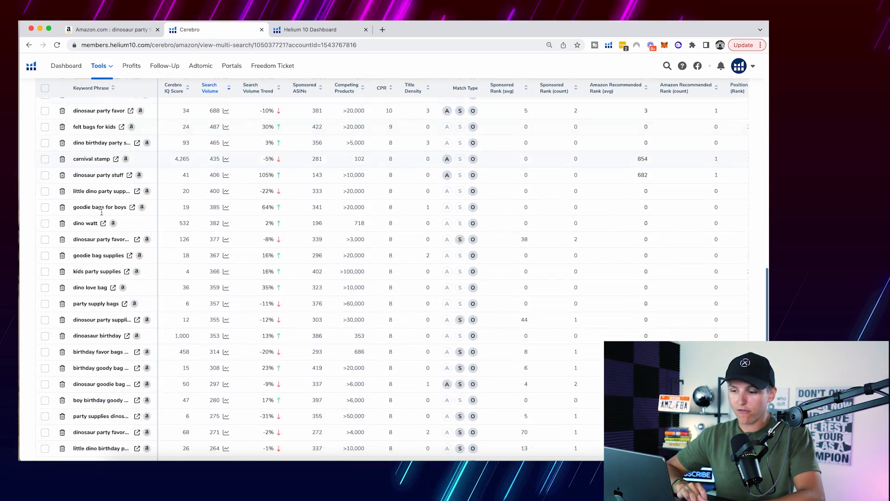
{"action": "scroll", "coordinate": [102, 214], "scroll_direction": "up", "scroll_amount": 5}
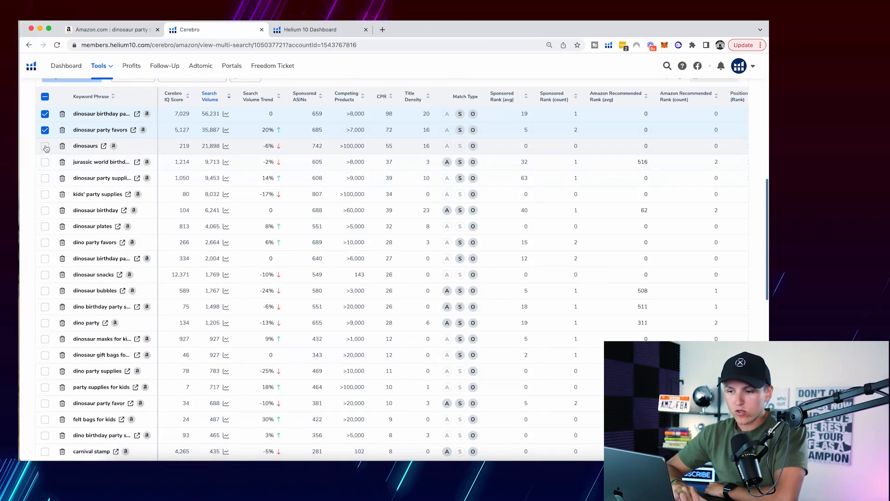
{"action": "left_click", "coordinate": [45, 146]}
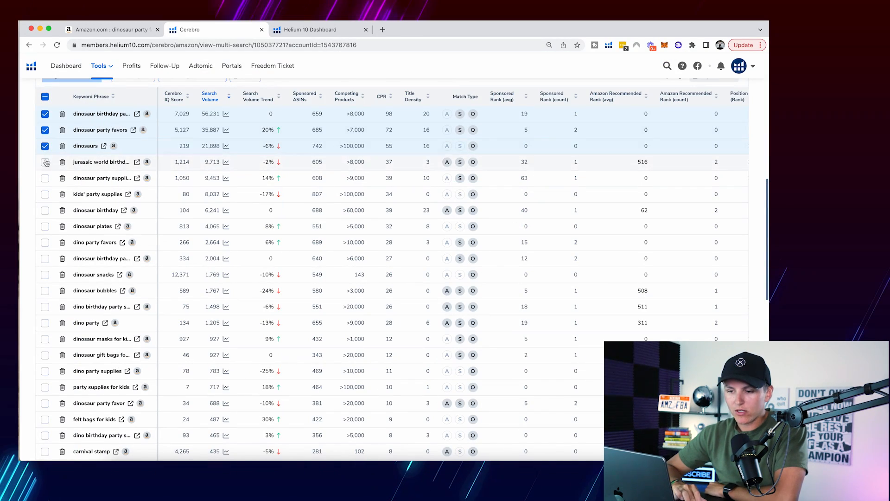
{"action": "left_click", "coordinate": [45, 162]}
{"action": "scroll", "coordinate": [46, 179], "scroll_direction": "down", "scroll_amount": 1}
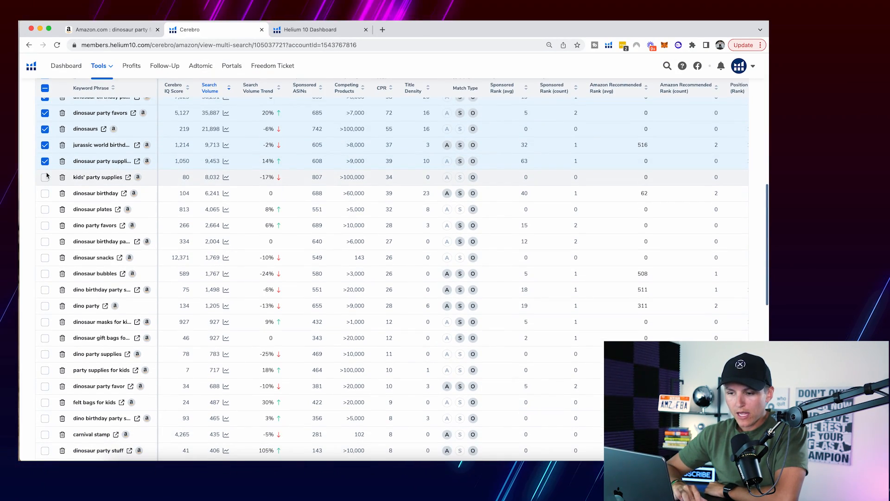
{"action": "left_click", "coordinate": [45, 192]}
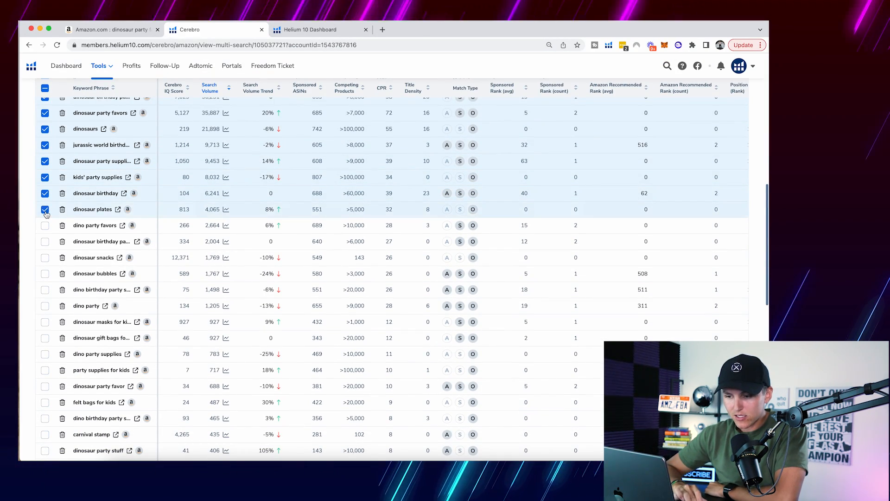
{"action": "scroll", "coordinate": [46, 214], "scroll_direction": "down", "scroll_amount": 1}
{"action": "left_click", "coordinate": [45, 205]}
{"action": "left_click", "coordinate": [46, 221]}
Add dinosaur bubbles, dino party, dinosaur gift bags, dino party supplies, party supplies for kids, dinosaur party favor and both dino birthday party keywords to the selection
{"action": "scroll", "coordinate": [46, 221], "scroll_direction": "down", "scroll_amount": 1}
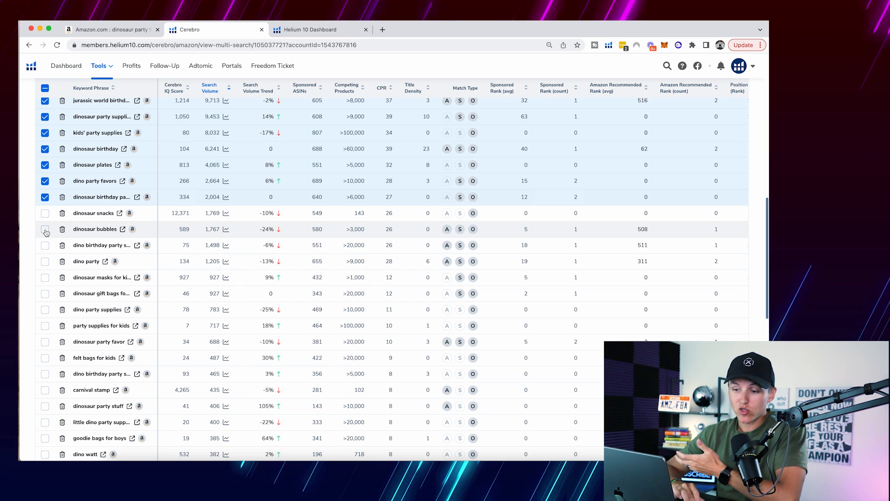
{"action": "scroll", "coordinate": [45, 230], "scroll_direction": "down", "scroll_amount": 2}
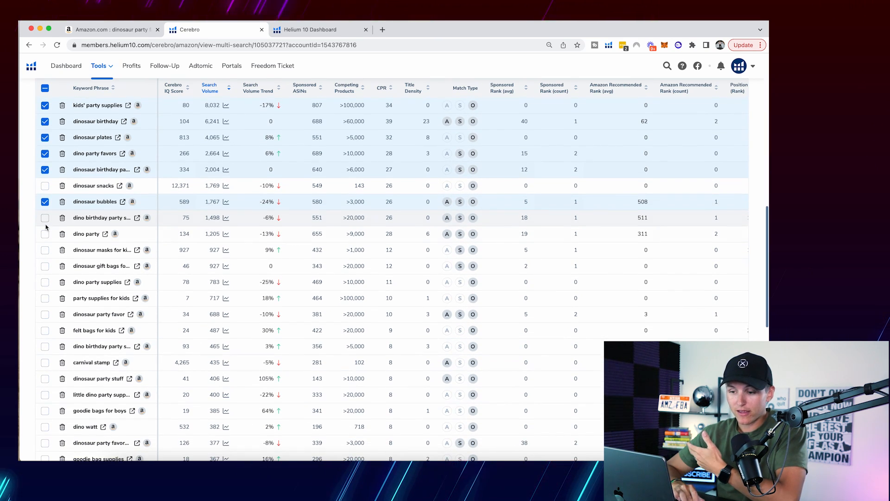
{"action": "left_click", "coordinate": [45, 217]}
{"action": "left_click", "coordinate": [45, 233]}
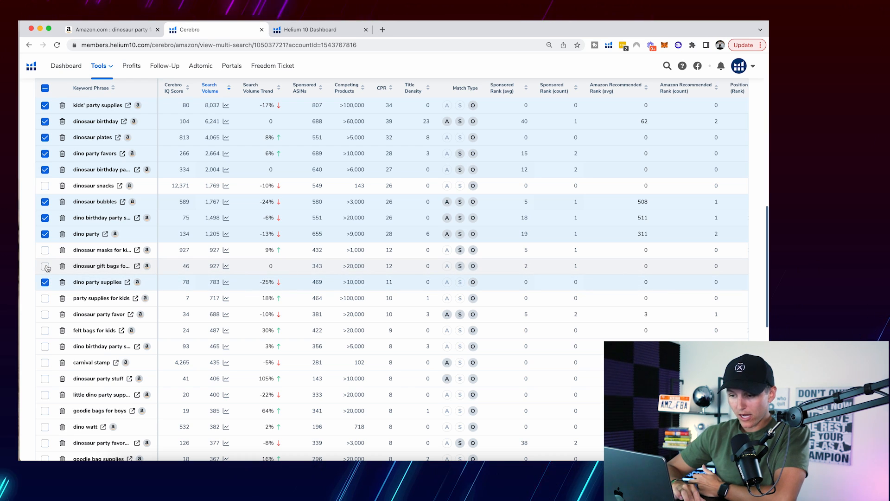
{"action": "left_click", "coordinate": [45, 266]}
{"action": "scroll", "coordinate": [46, 264], "scroll_direction": "down", "scroll_amount": 2}
{"action": "left_click", "coordinate": [45, 245]}
{"action": "left_click", "coordinate": [45, 262]}
{"action": "scroll", "coordinate": [46, 266], "scroll_direction": "down", "scroll_amount": 1}
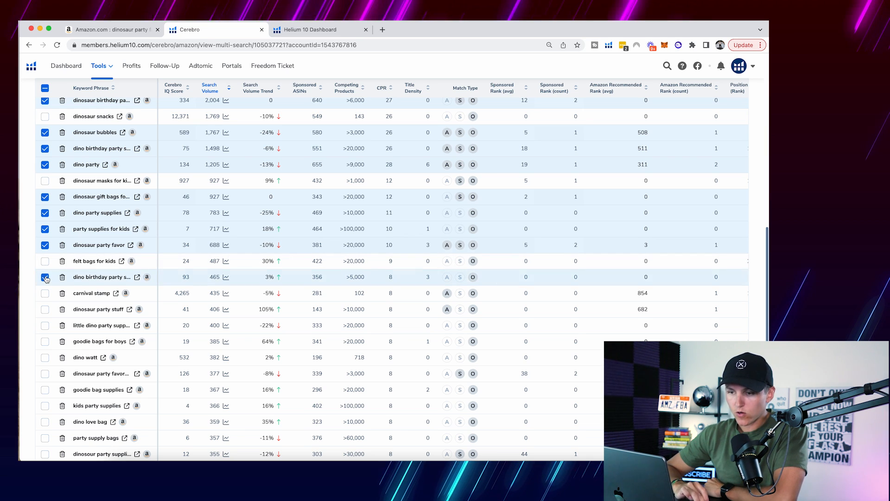
Open the My List keyword folders from the Helium 10 dashboard, leaving the Cerebro selection in place
{"action": "scroll", "coordinate": [46, 278], "scroll_direction": "up", "scroll_amount": 5}
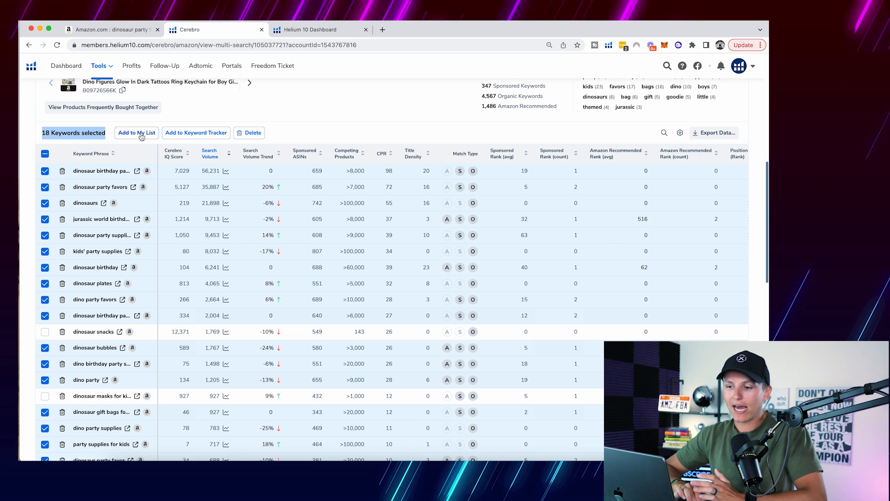
{"action": "scroll", "coordinate": [142, 137], "scroll_direction": "up", "scroll_amount": 2}
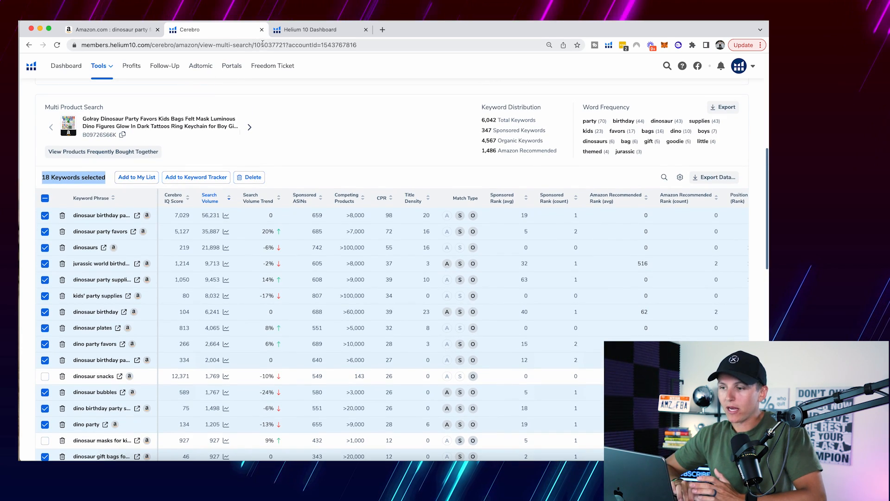
{"action": "left_click", "coordinate": [297, 30]}
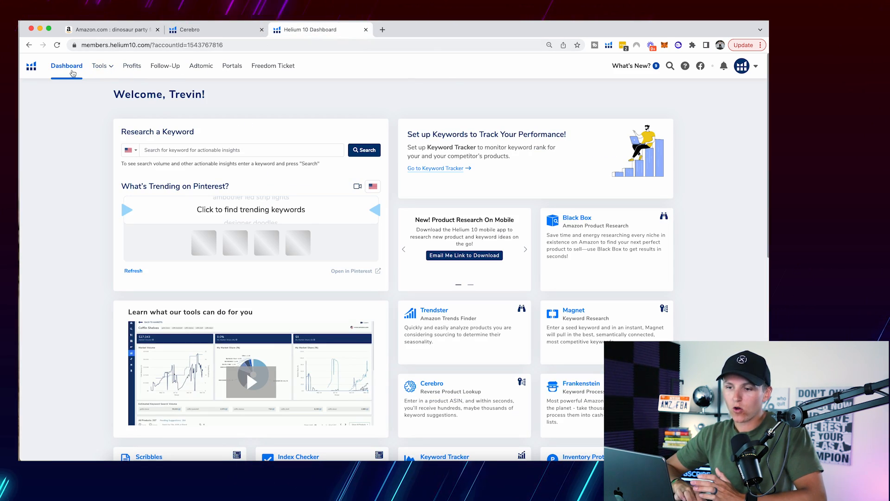
{"action": "left_click", "coordinate": [99, 66]}
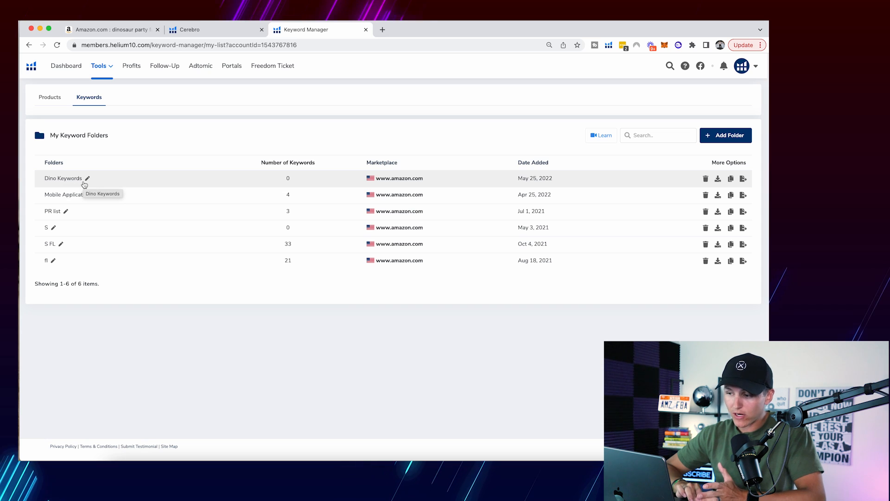
Add the selected Cerebro keywords to the Dino Keywords folder and reload the keyword folders list
{"action": "left_click", "coordinate": [202, 32]}
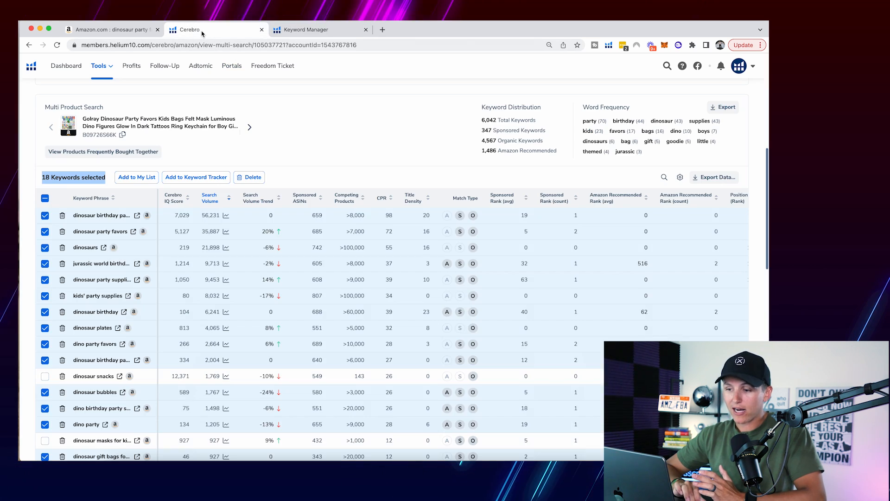
{"action": "left_click", "coordinate": [135, 178]}
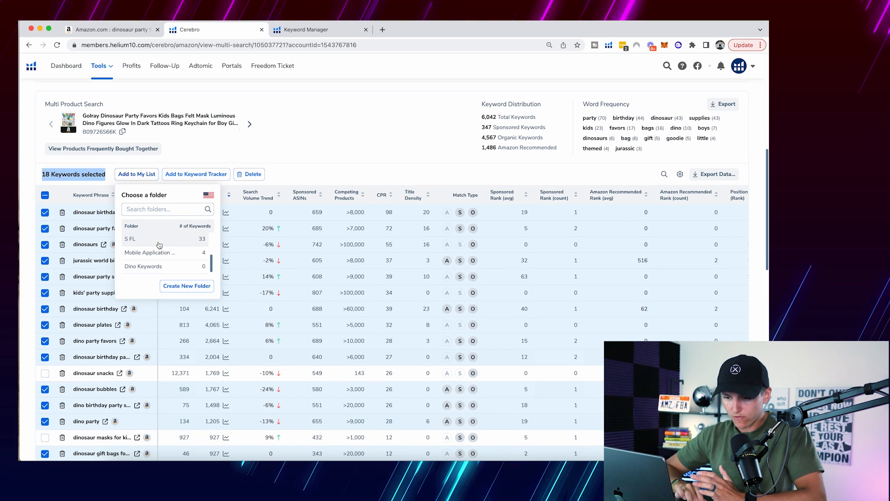
{"action": "left_click", "coordinate": [157, 259]}
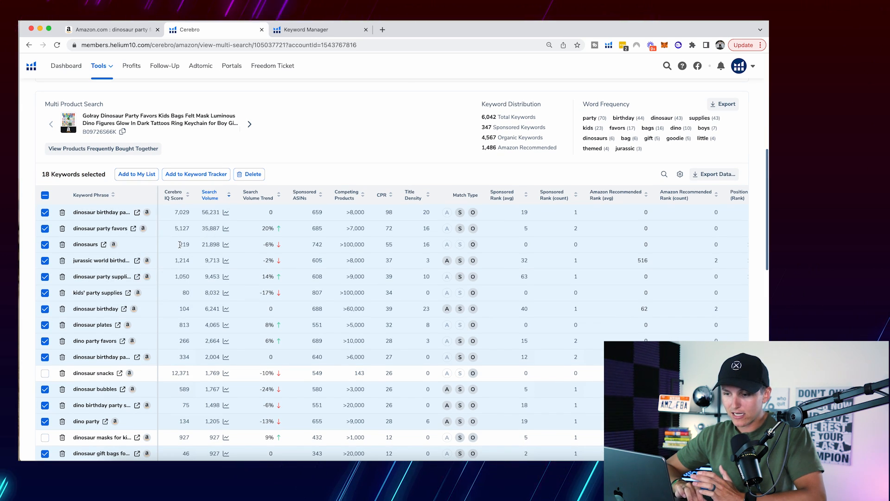
{"action": "left_click", "coordinate": [306, 30]}
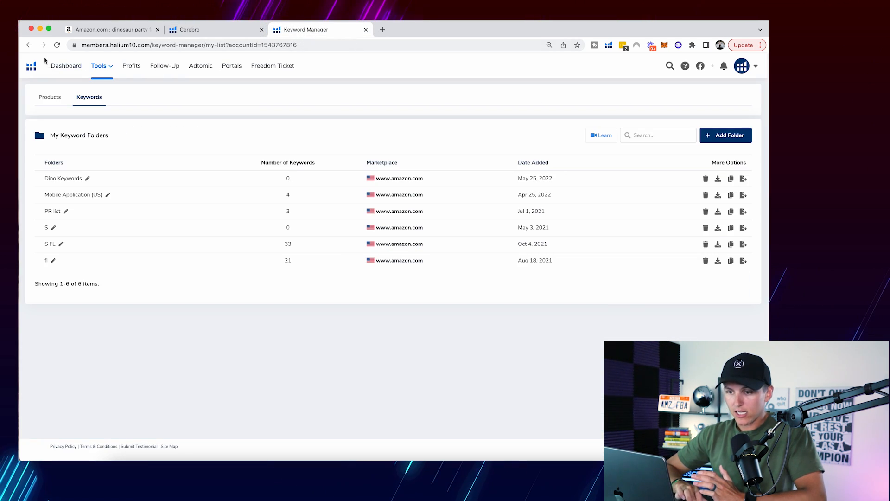
{"action": "key", "text": "super+r"}
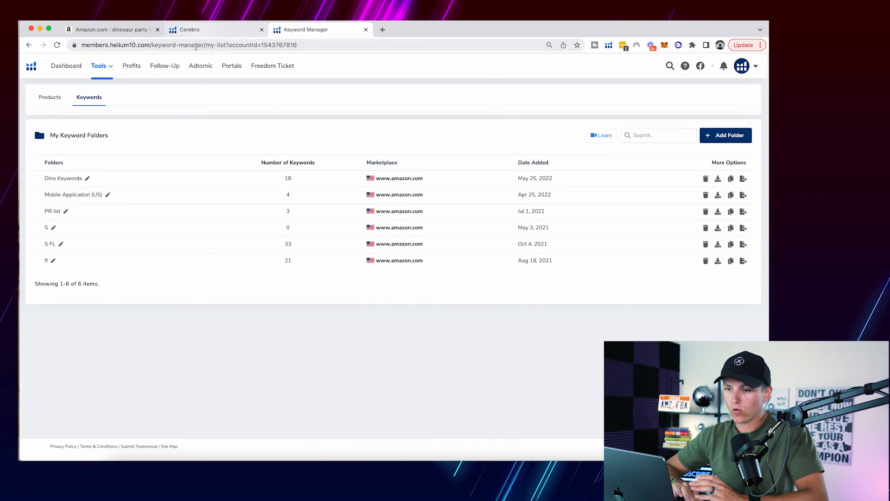
Open Listing Builder and create a new listing from scratch for the amazon.com marketplace, without basing it on an ASIN
{"action": "left_click", "coordinate": [111, 68]}
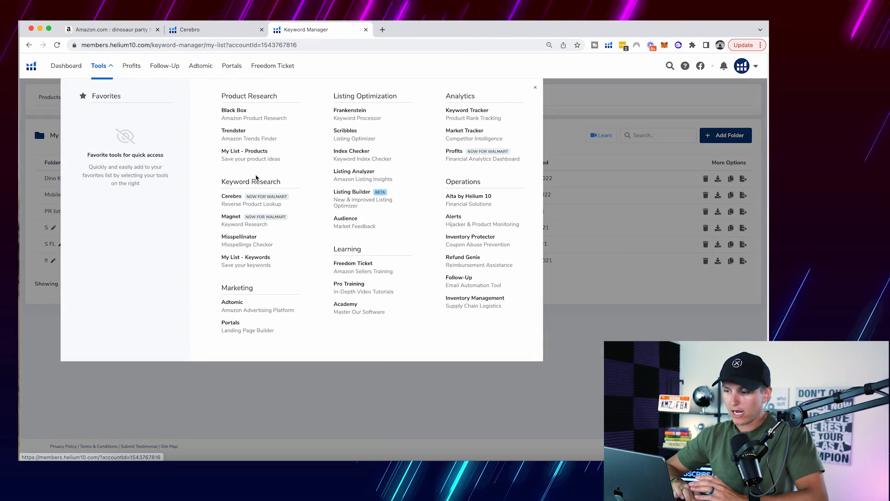
{"action": "left_click", "coordinate": [359, 202]}
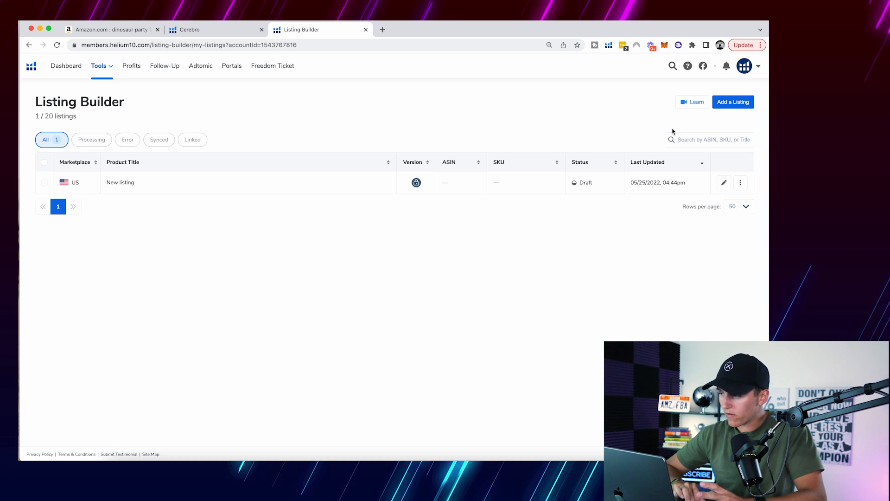
{"action": "left_click", "coordinate": [734, 103]}
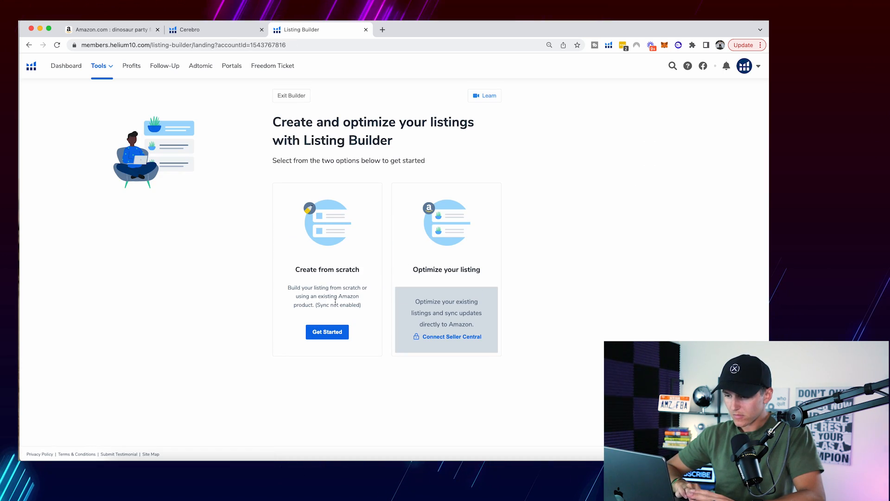
{"action": "left_click", "coordinate": [332, 334]}
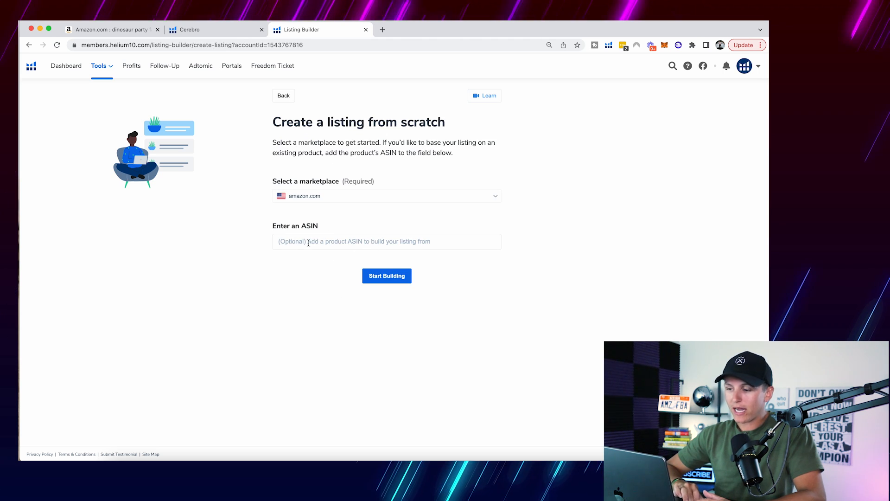
{"action": "left_click", "coordinate": [403, 270]}
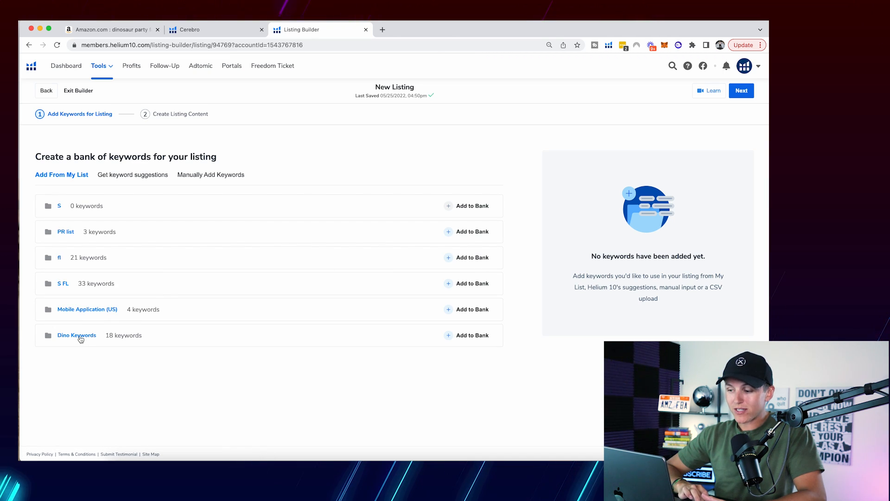
Add the Dino Keywords folder to the listing's keyword bank and proceed to creating the listing content
{"action": "left_click", "coordinate": [479, 334]}
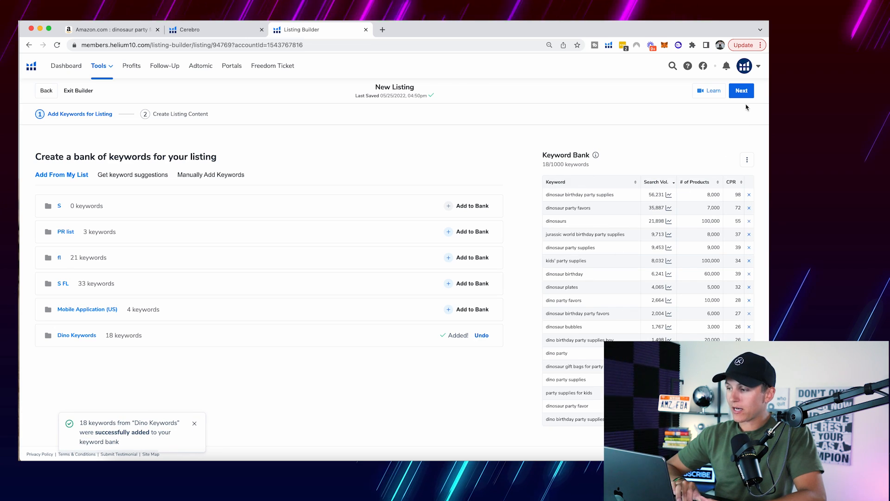
{"action": "left_click", "coordinate": [742, 91]}
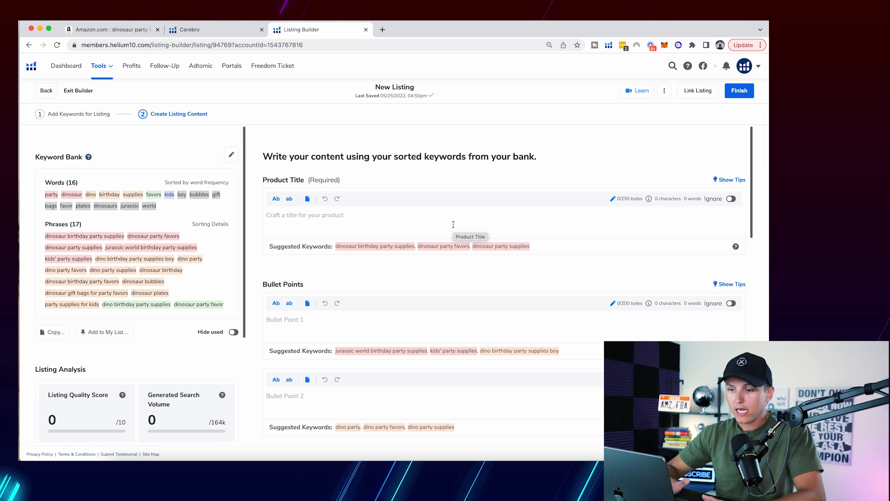
Review the content fields and the keyword bank's words and phrases, check the Cerebro keyword results, and return to the listing
{"action": "scroll", "coordinate": [442, 224], "scroll_direction": "down", "scroll_amount": 2}
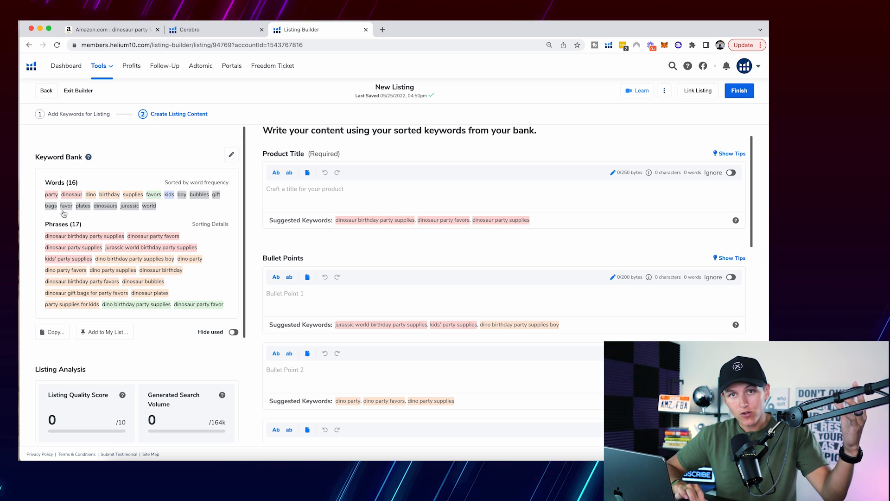
{"action": "scroll", "coordinate": [80, 256], "scroll_direction": "down", "scroll_amount": 1}
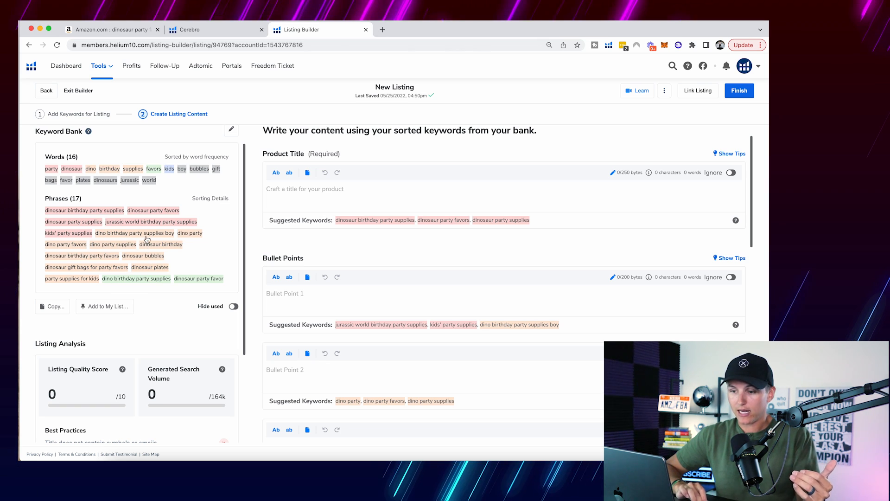
{"action": "scroll", "coordinate": [147, 239], "scroll_direction": "up", "scroll_amount": 1}
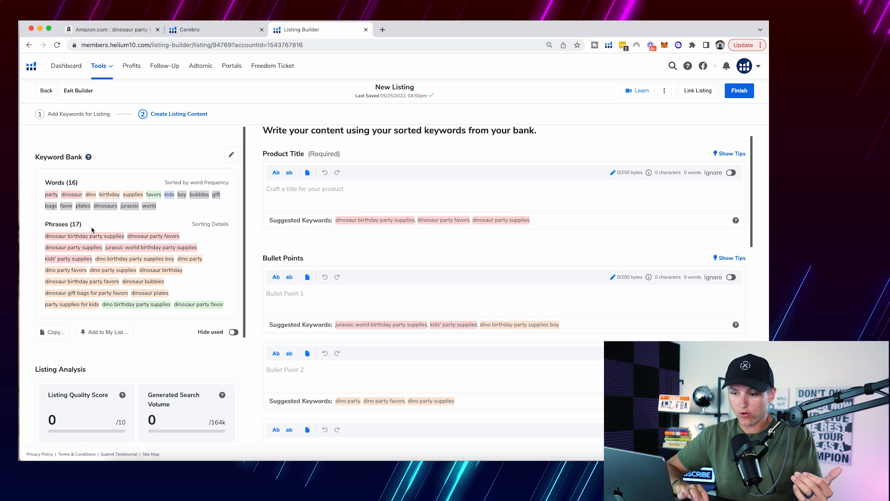
{"action": "left_click", "coordinate": [190, 29]}
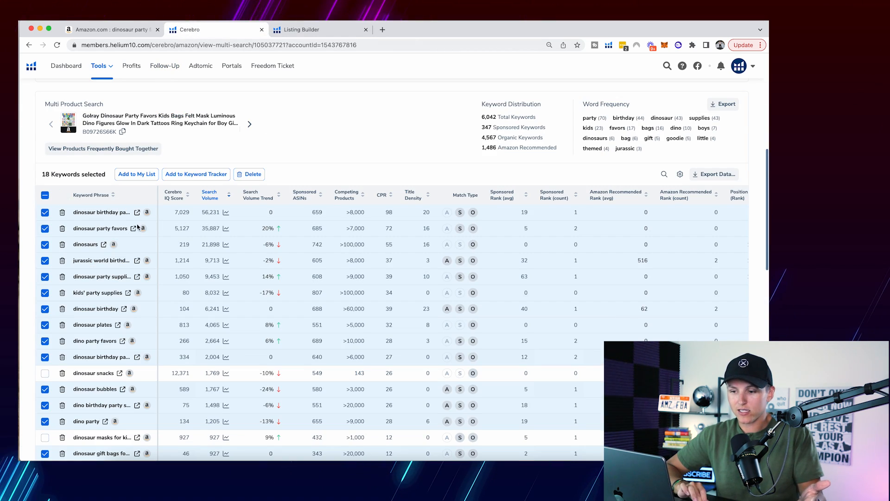
{"action": "left_click", "coordinate": [285, 29]}
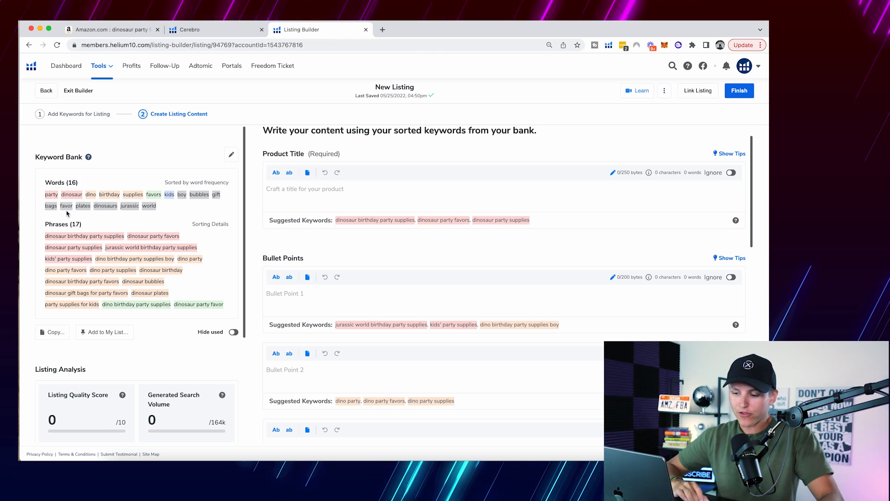
Copy the suggested keyword "dinosaur birthday party supplies" into the Product Title and accept the matching keyword suggestion
{"action": "scroll", "coordinate": [221, 192], "scroll_direction": "down", "scroll_amount": 2}
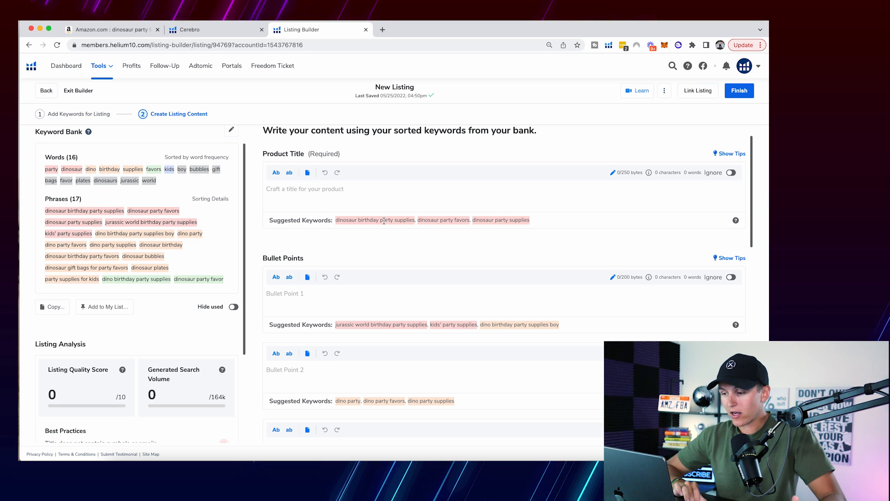
{"action": "left_click_drag", "start_coordinate": [338, 221], "coordinate": [415, 223]}
{"action": "key", "text": "super+c"}
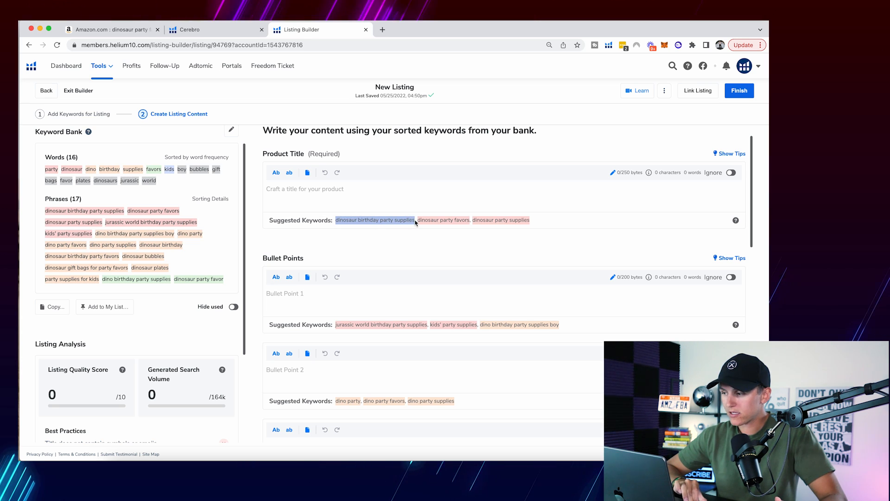
{"action": "left_click", "coordinate": [341, 201]}
{"action": "key", "text": "super+v"}
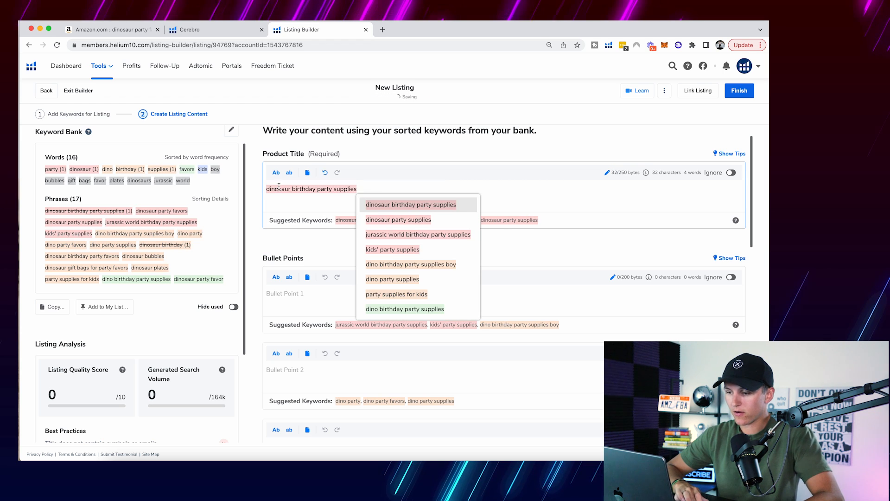
{"action": "left_click", "coordinate": [389, 203]}
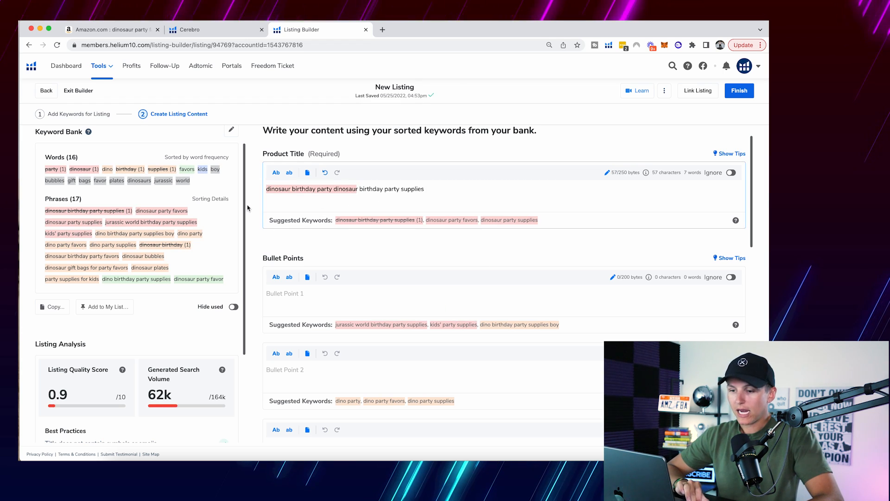